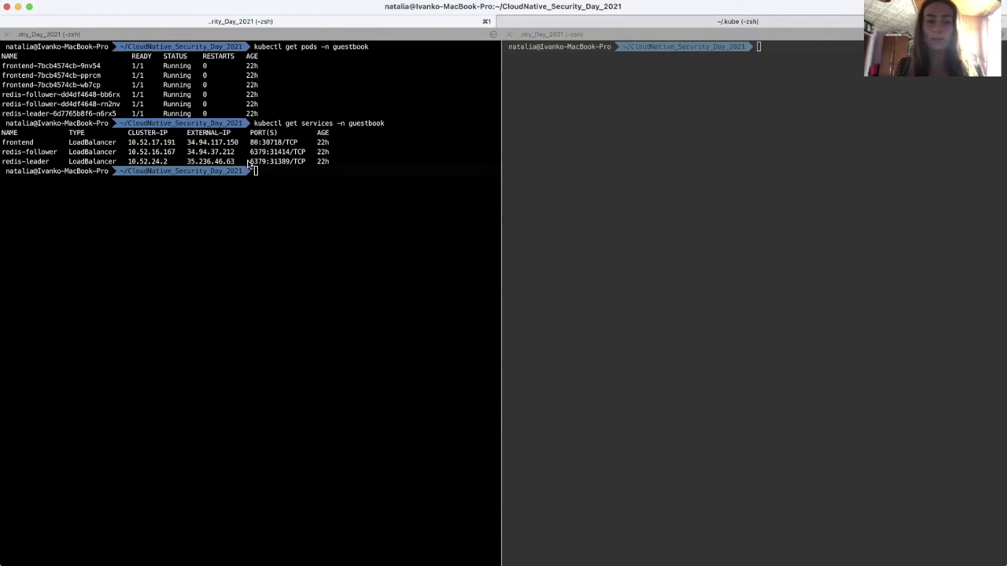
On the Guestbook page in the browser, submit 'Hello :)' as a new guestbook entry.
key(super+Tab)
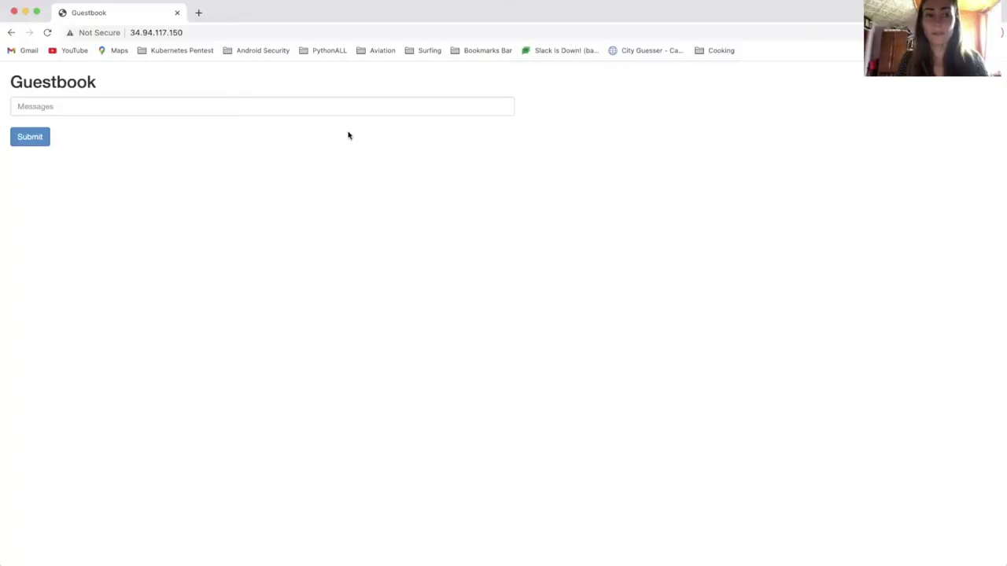
click(285, 106)
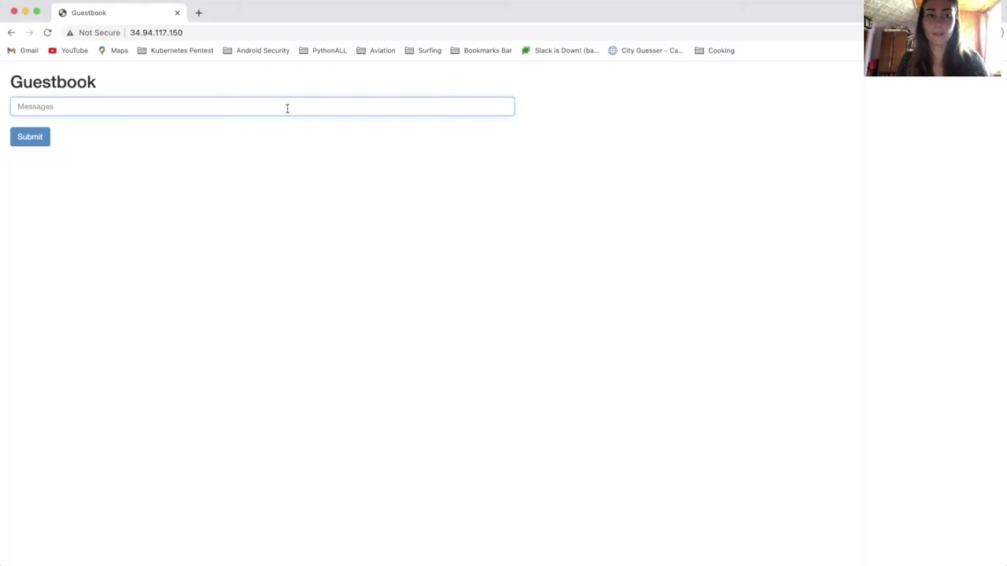
text(Hello :))
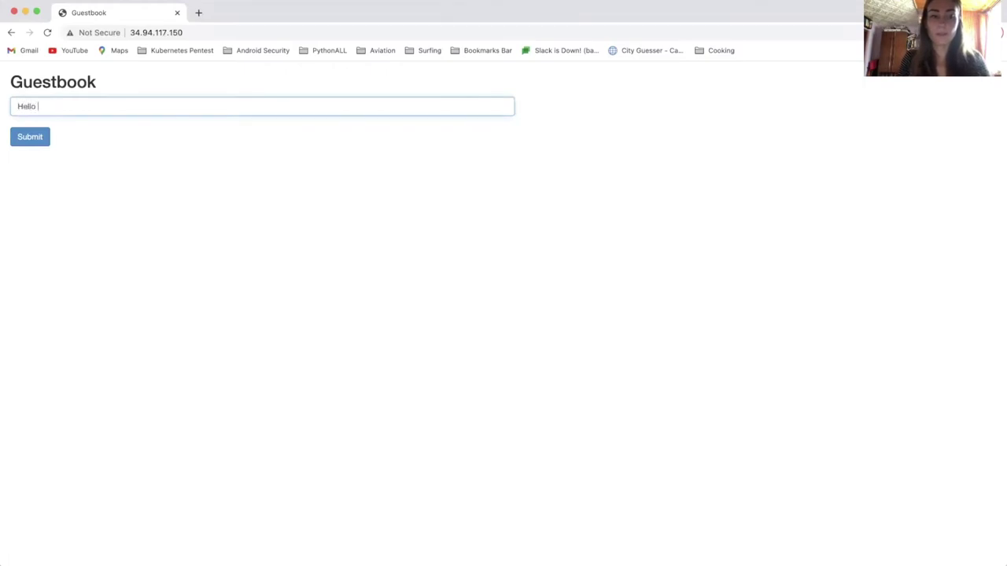
click(42, 140)
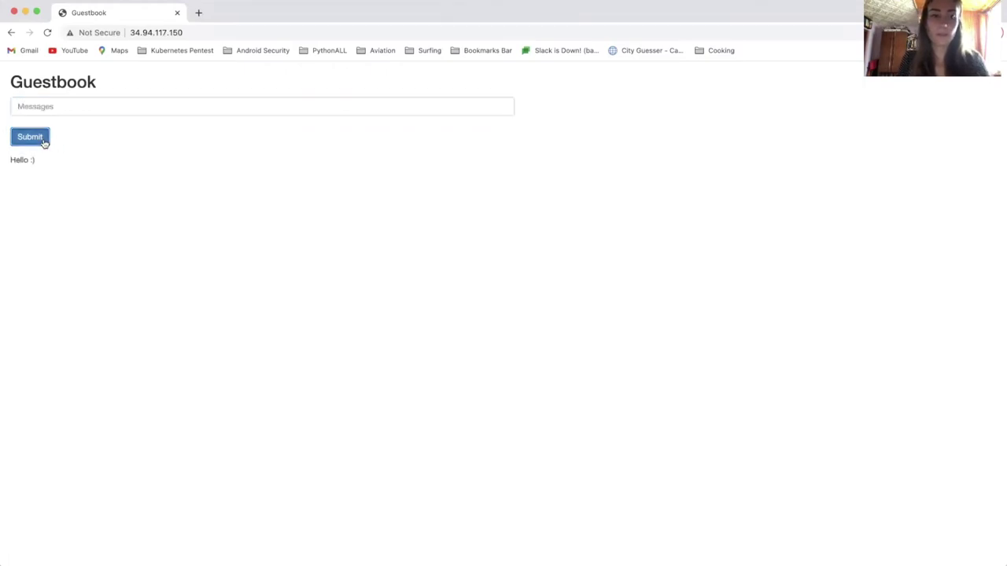
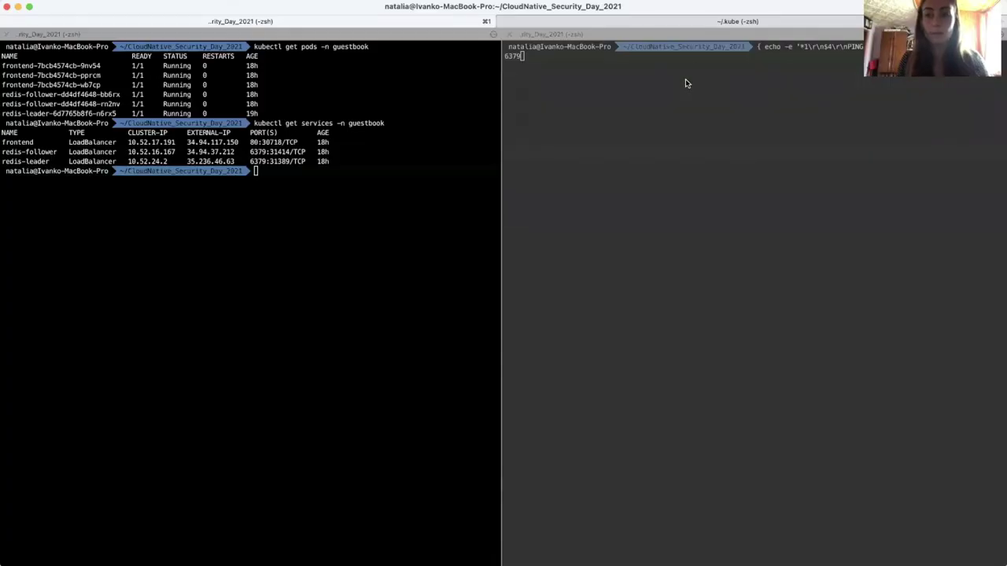
Ping the Redis leader at 35.236.46.63:6379 four times with nc, getting +PONG, then view Splunk flow statistics.
click(685, 80)
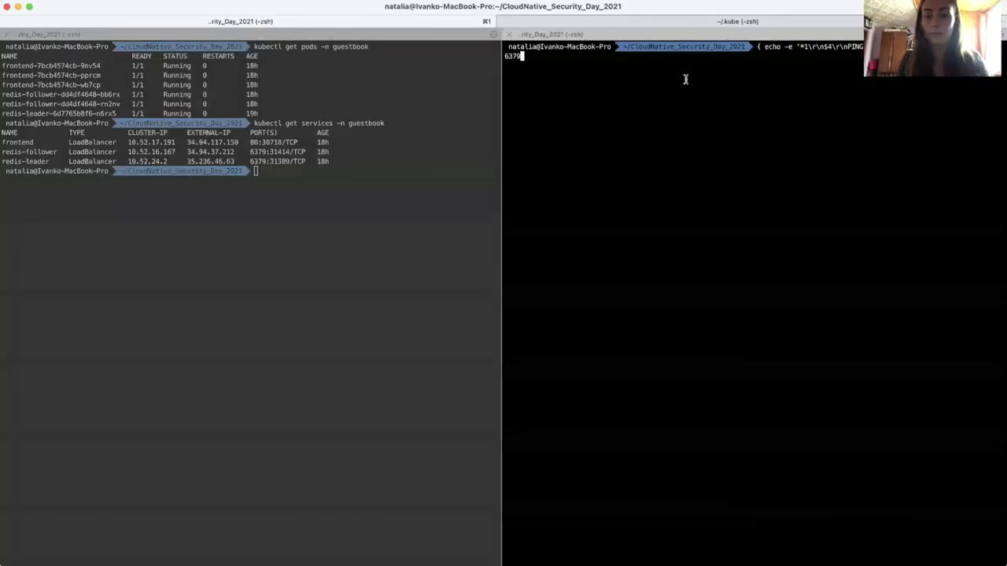
key(Return)
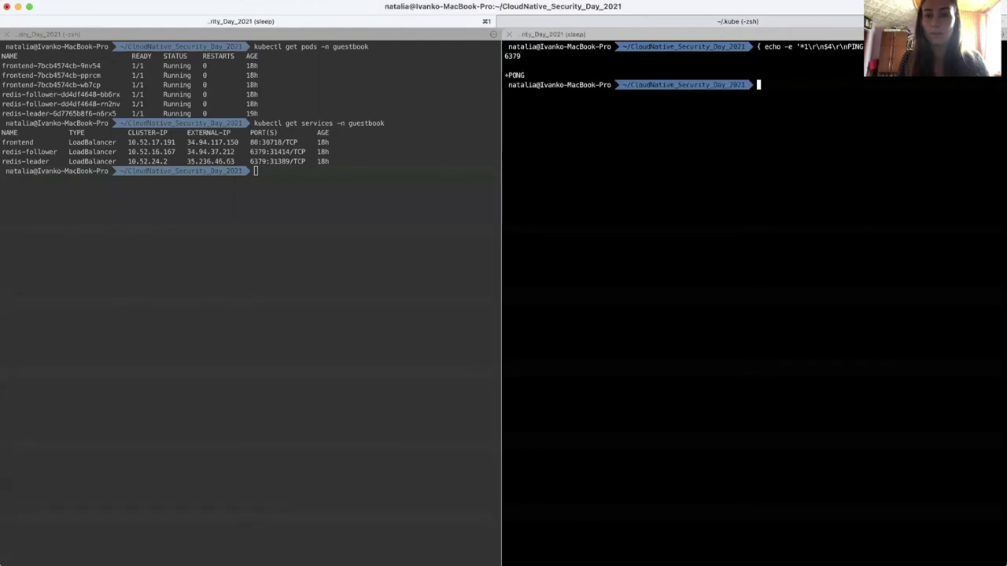
key(Up)
key(Return)
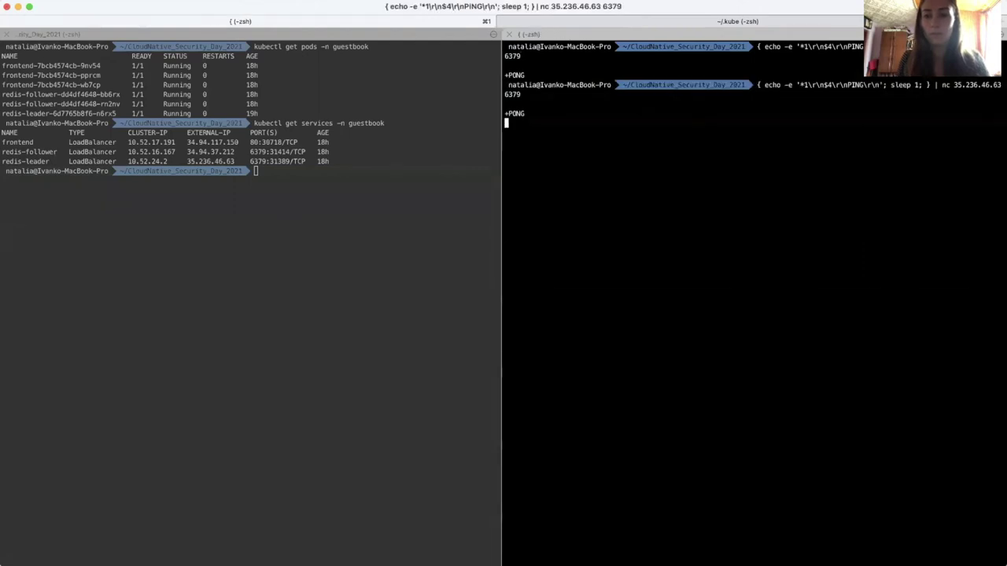
key(Up)
key(Return)
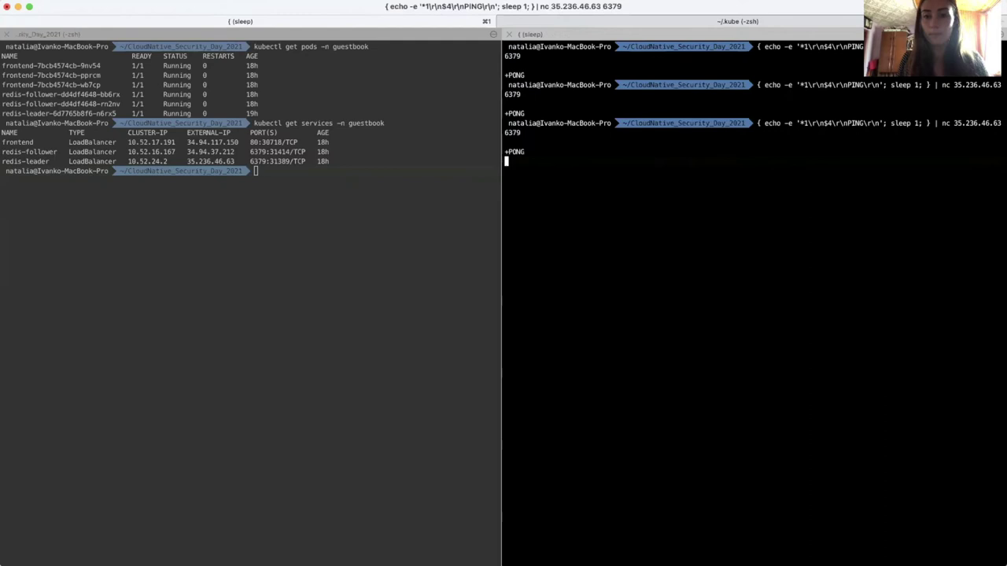
key(Up)
key(Return)
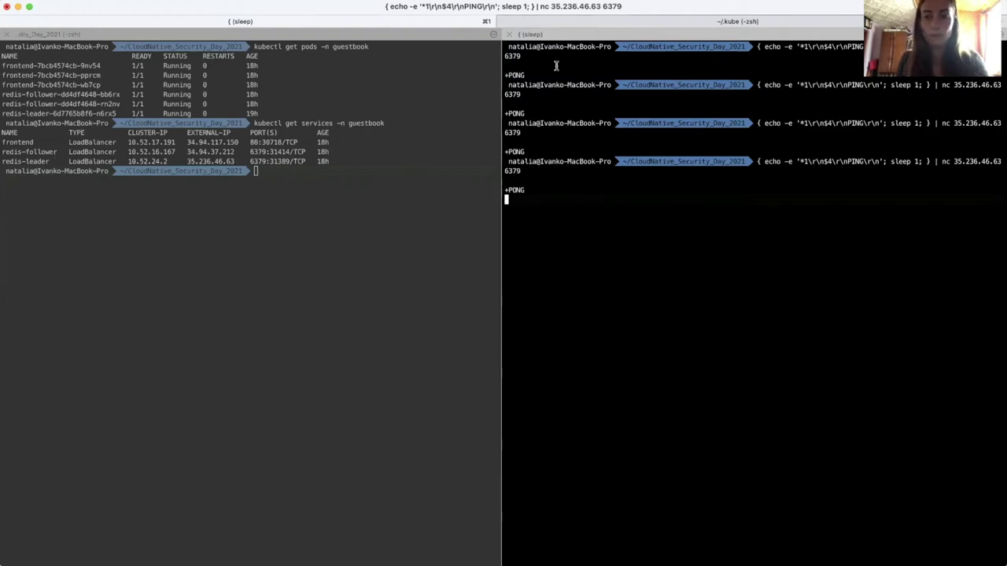
key(super+Tab)
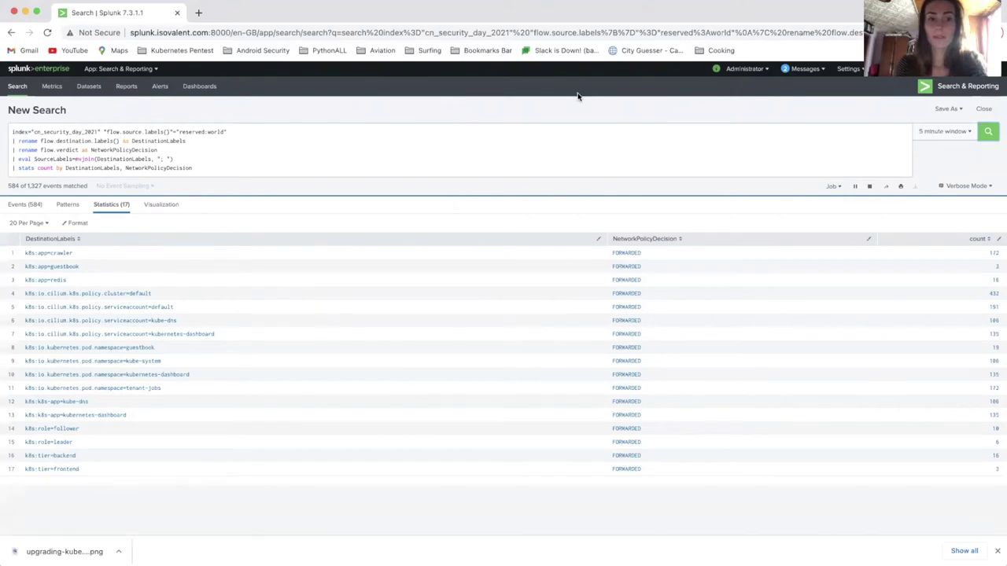
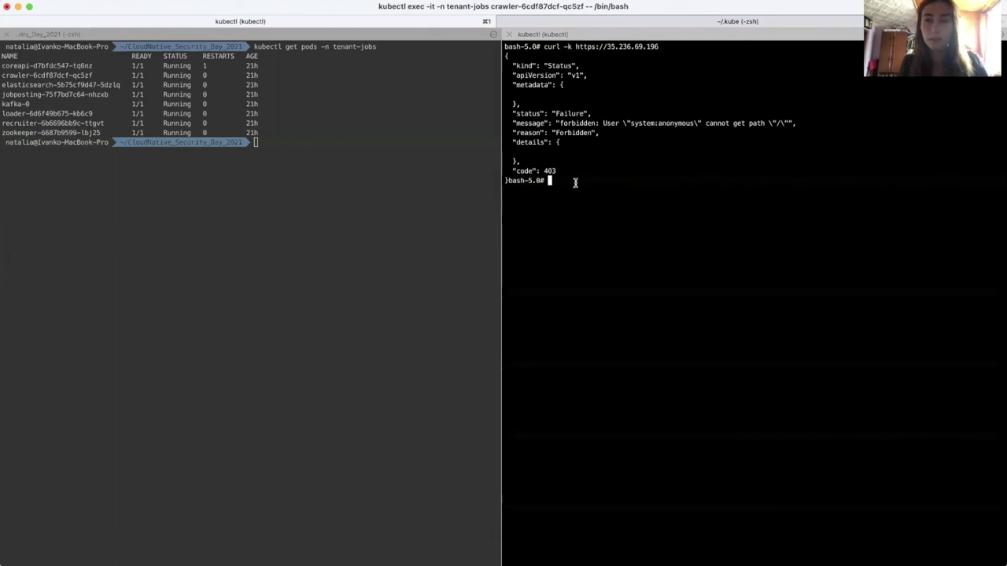
key(Up)
key(Return)
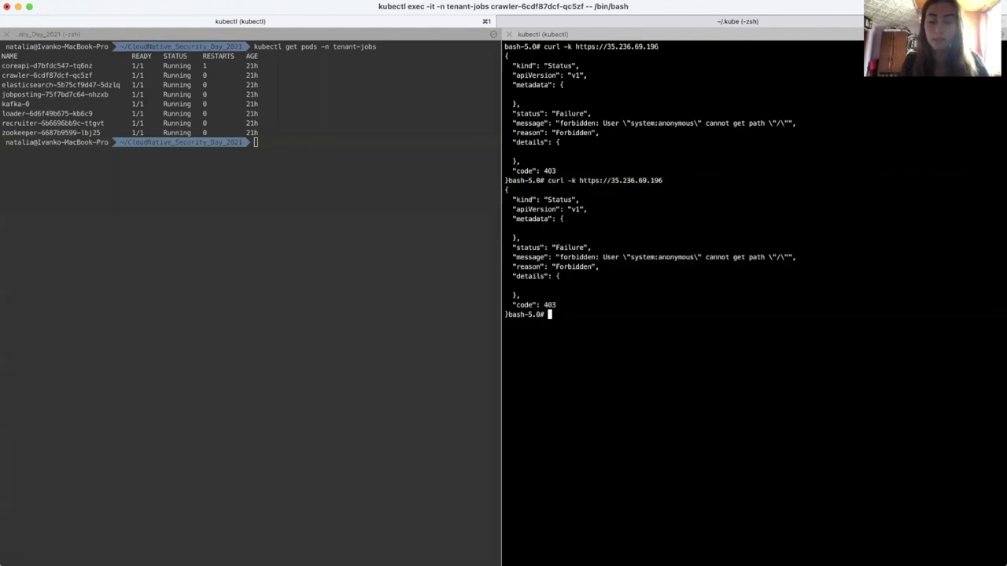
key(Up)
key(Return)
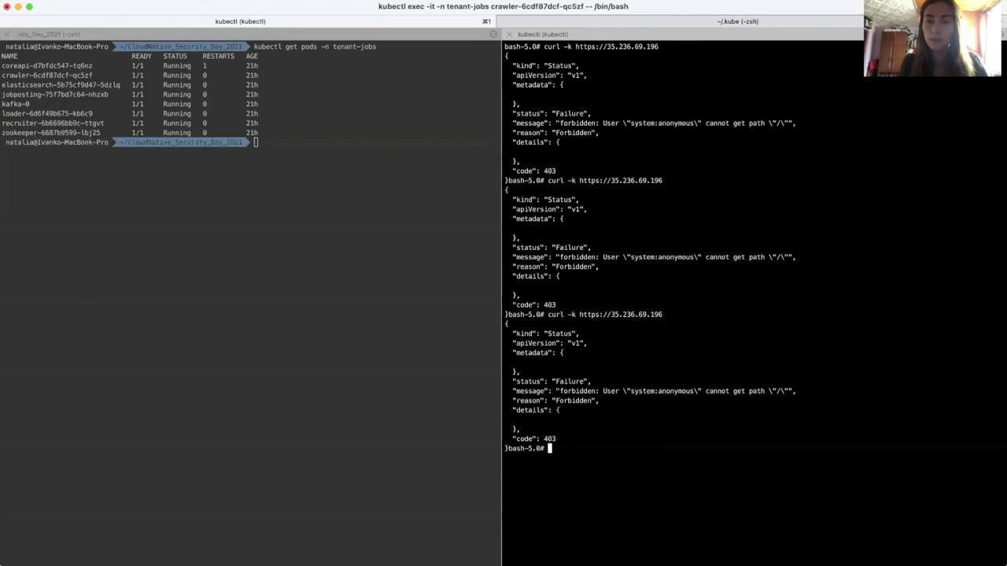
key(super+Tab)
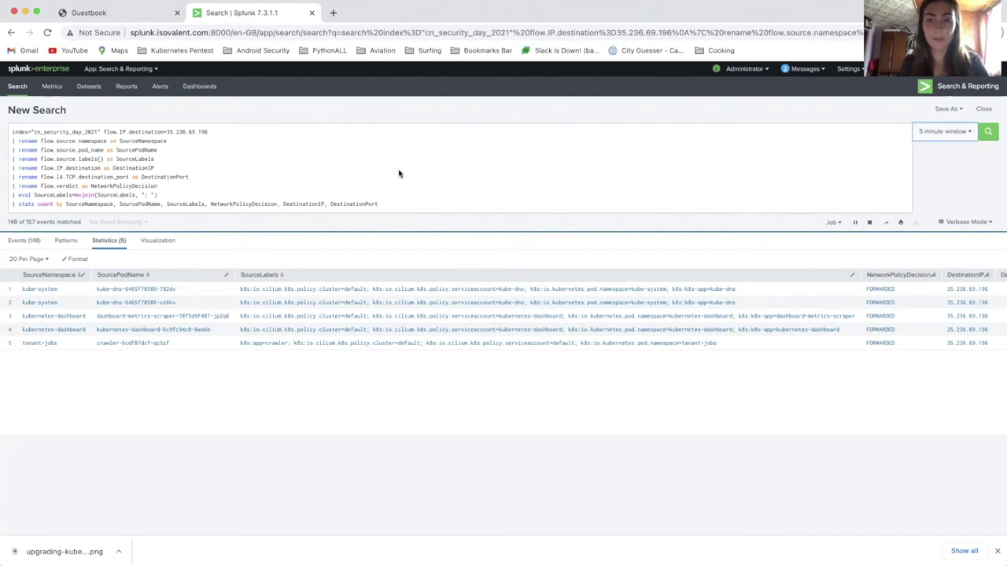
Re-run the Splunk search of flows to 35.236.69.196, refreshing to 146 of 155 events from five source pods.
click(988, 131)
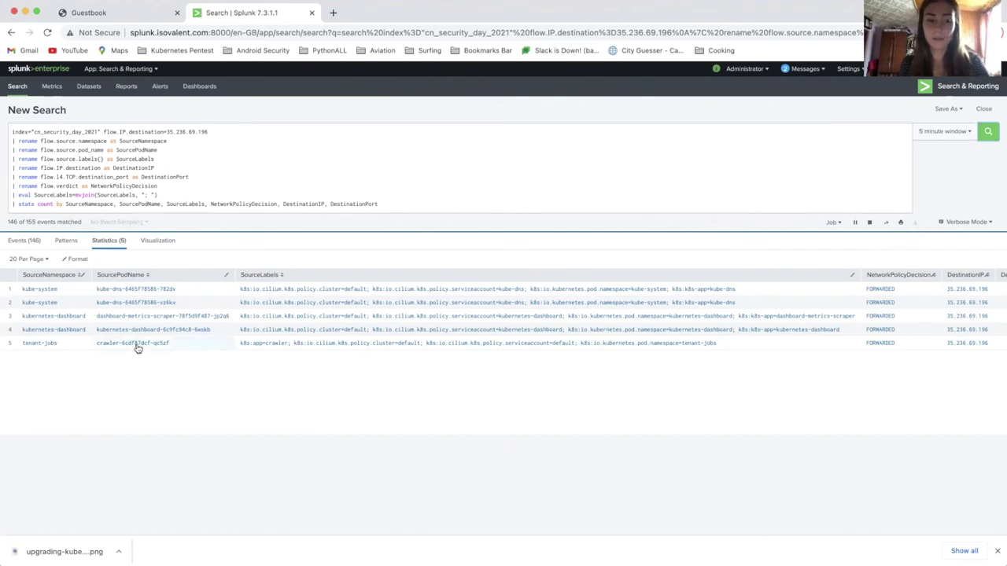
Bring up the Terminal listing kubernetes-dashboard pods and LoadBalancer services at 35.235.91.146 and 34.94.42.105.
key(super+Tab)
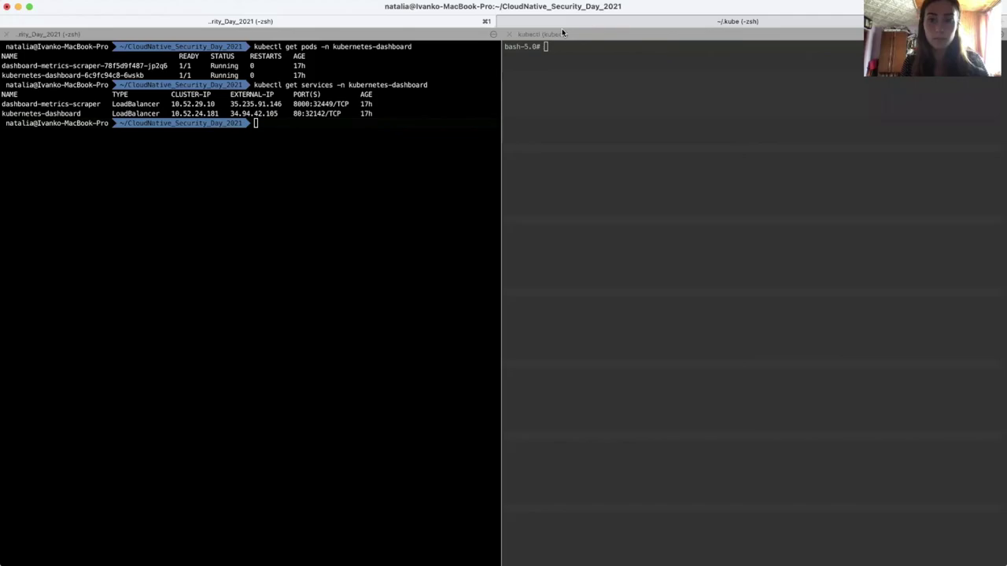
Bring up the Kubernetes Dashboard at 34.94.42.105 on the default namespace's Create from input page.
key(super+Tab)
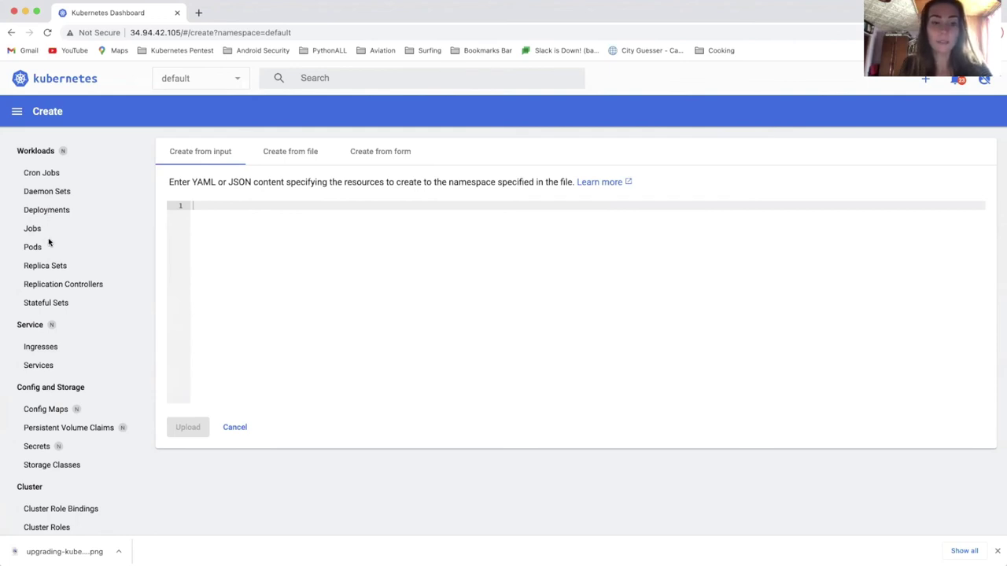
Bring up the Splunk search of reserved:world traffic forwarded to the kubernetes-dashboard pod.
key(super+grave)
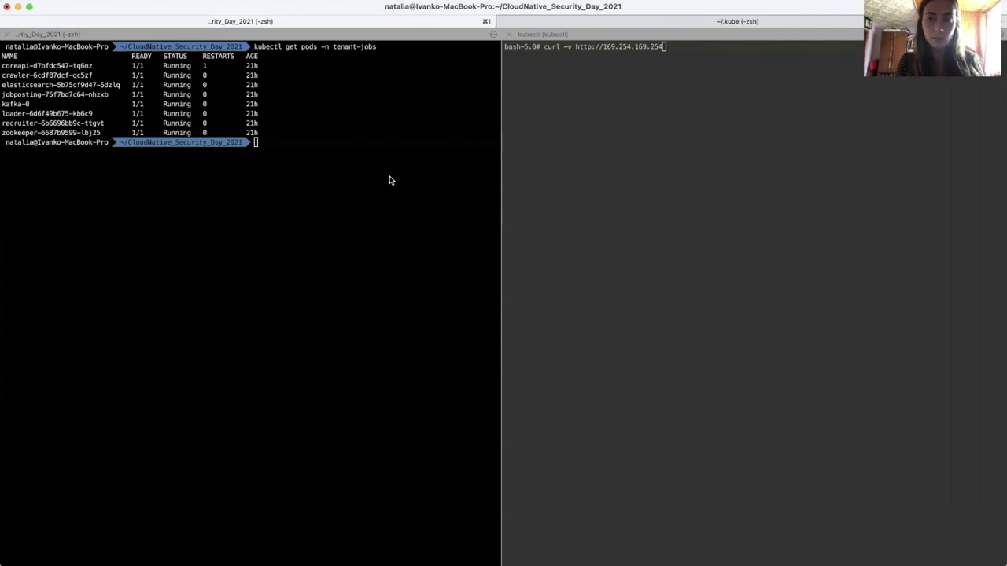
Activate the left pane listing eight Running tenant-jobs pods, beside the curl -v 169.254.169.254 shell.
click(389, 176)
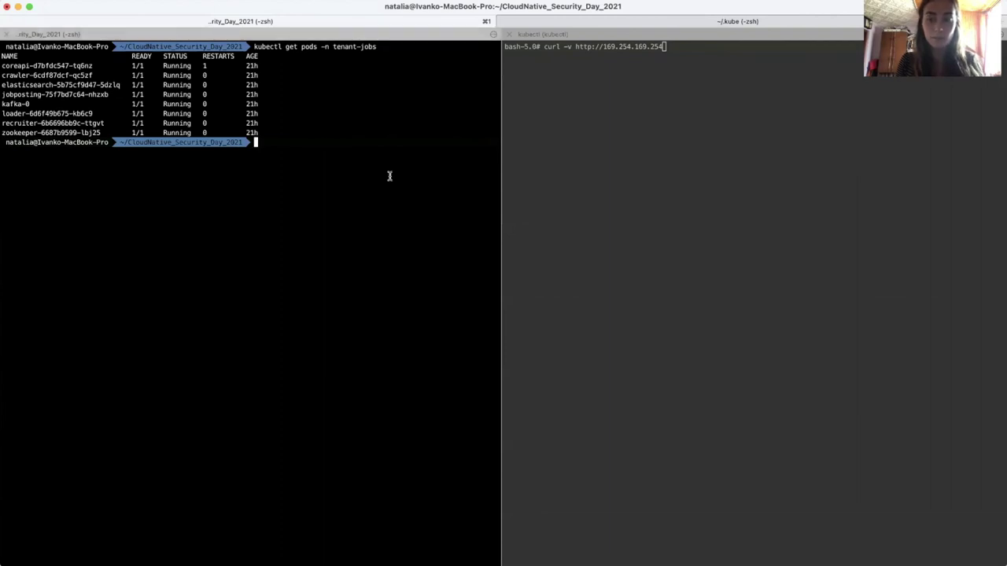
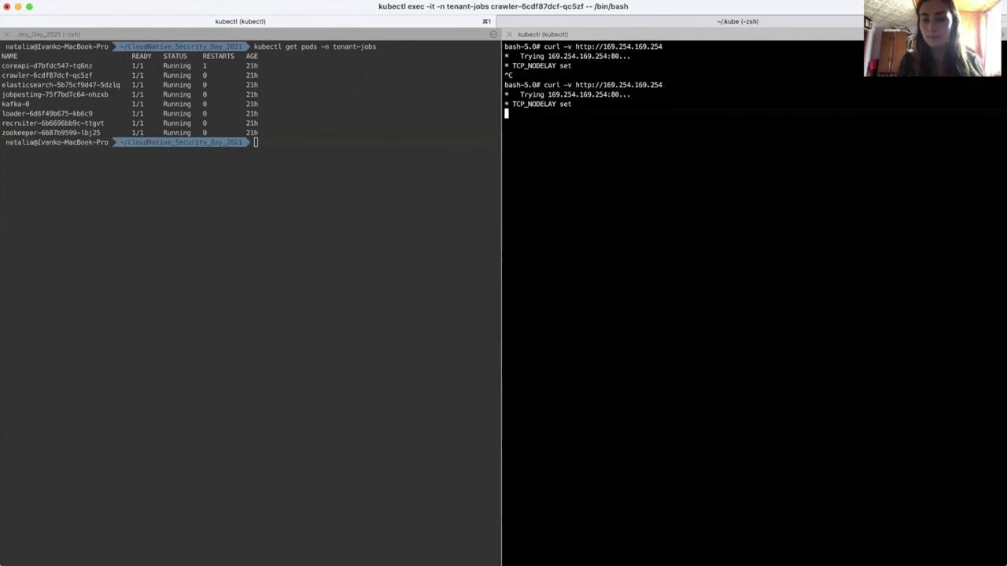
key(ctrl+c)
key(Up)
key(Return)
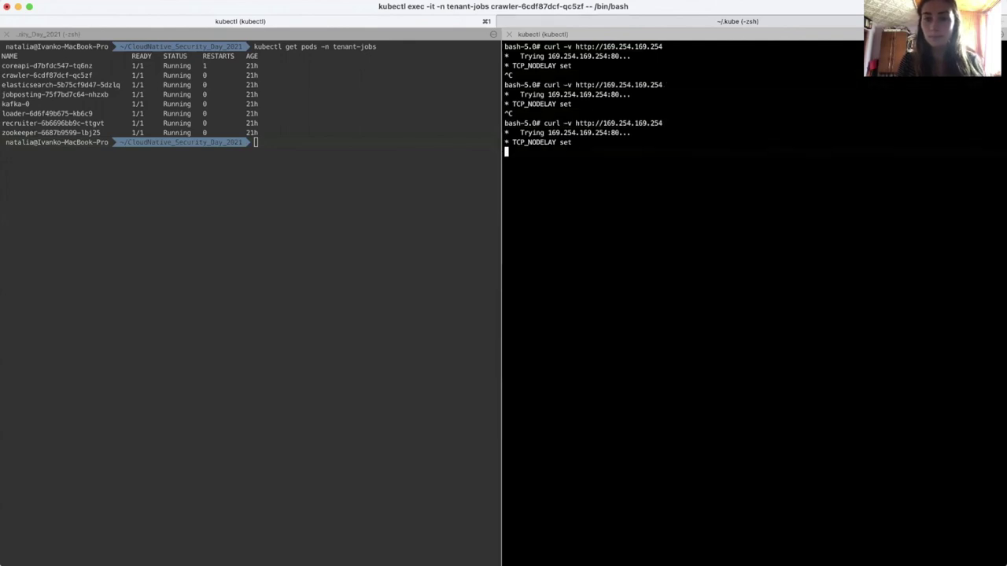
key(ctrl+c)
key(Up)
key(Return)
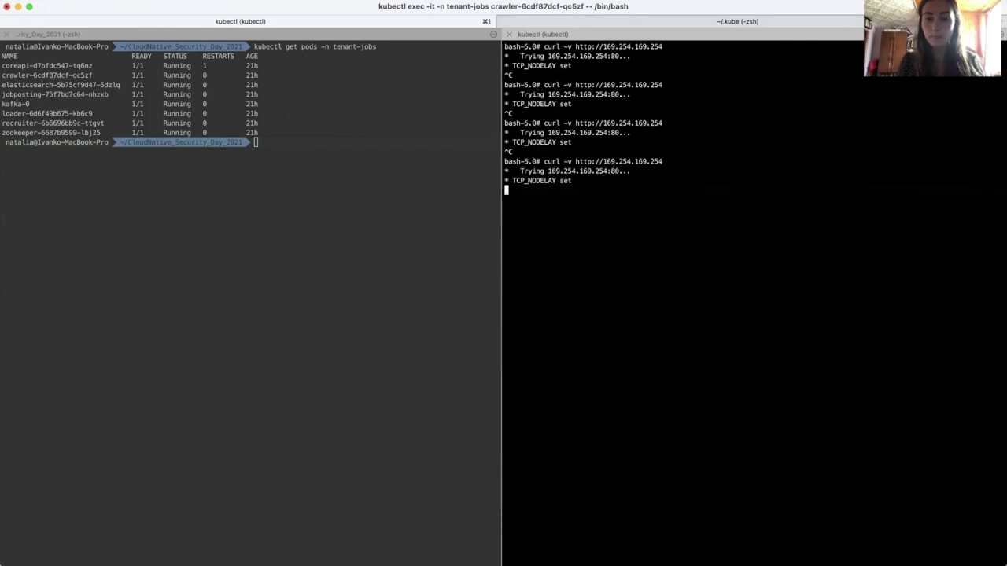
key(ctrl+c)
key(super+Tab)
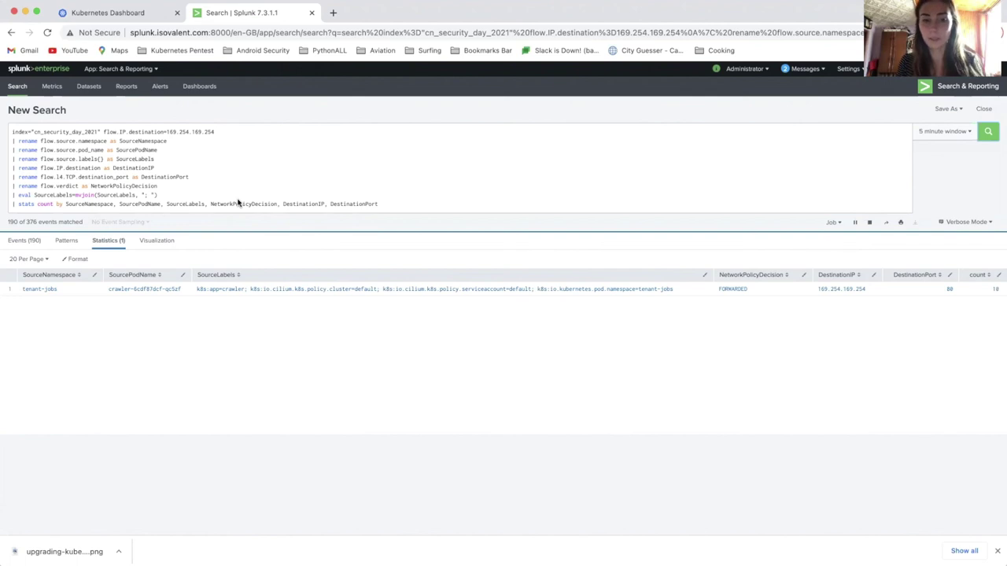
Resubmit the 169.254.169.254 search in Splunk to refresh the Statistics table's forwarded-request count.
click(987, 132)
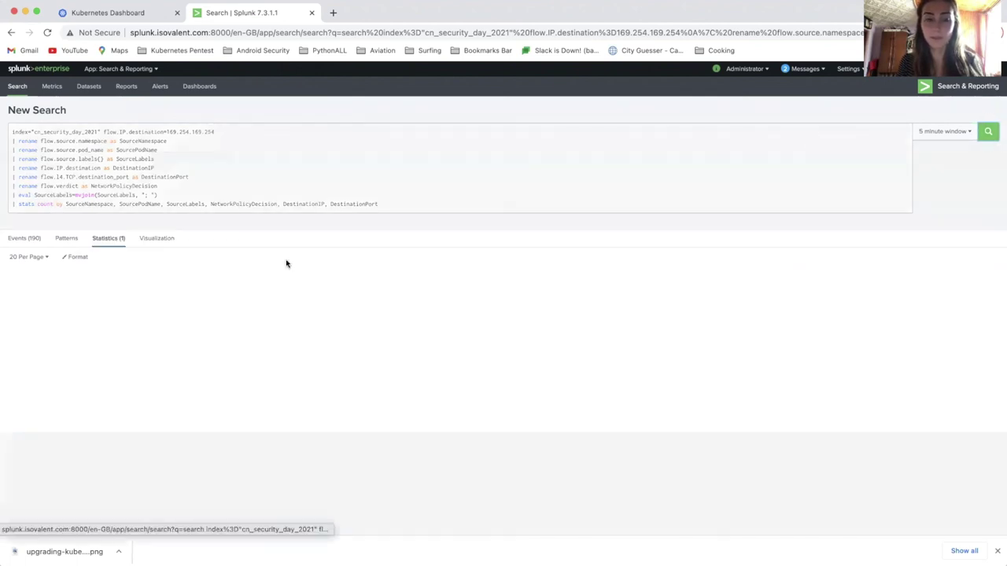